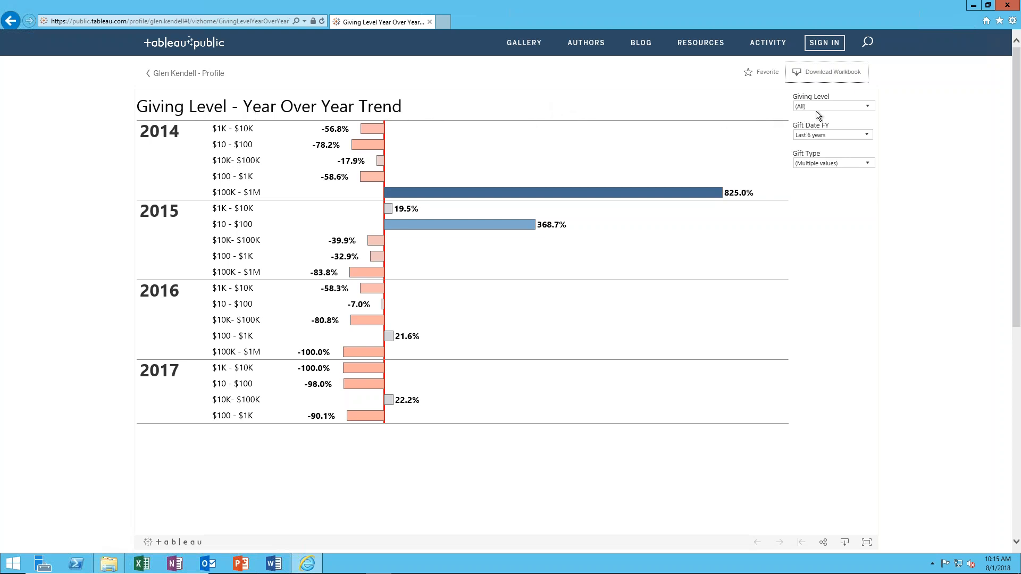
Step: Download the Giving Level Year Over Year Trend workbook from Tableau Public and open it in Tableau Desktop
{"action": "left_click", "coordinate": [836, 73]}
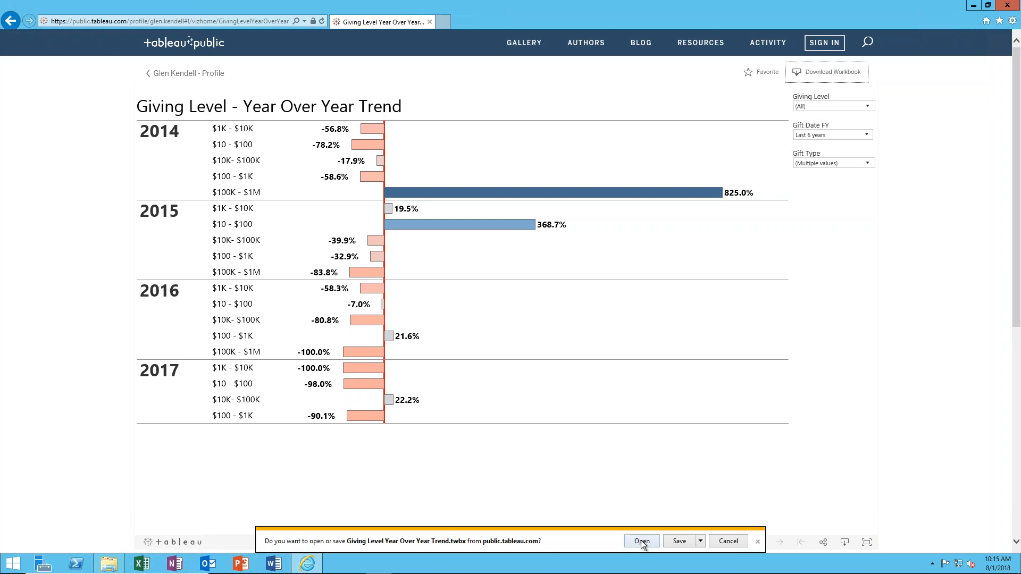
{"action": "left_click", "coordinate": [642, 540]}
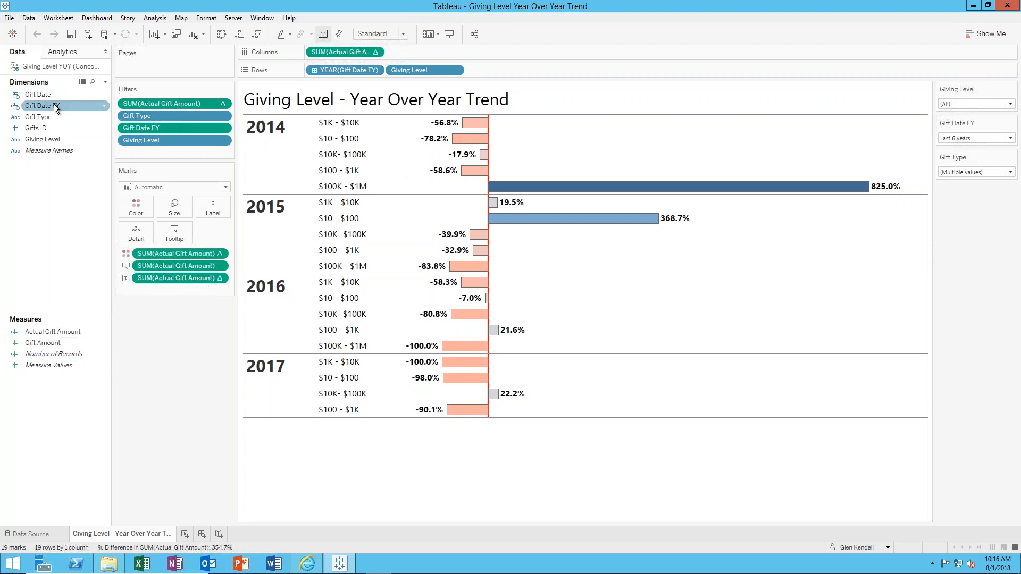
Step: Create an editable copy of the Gift Date FY field to view its formula, and undo the added copy
{"action": "right_click", "coordinate": [74, 104]}
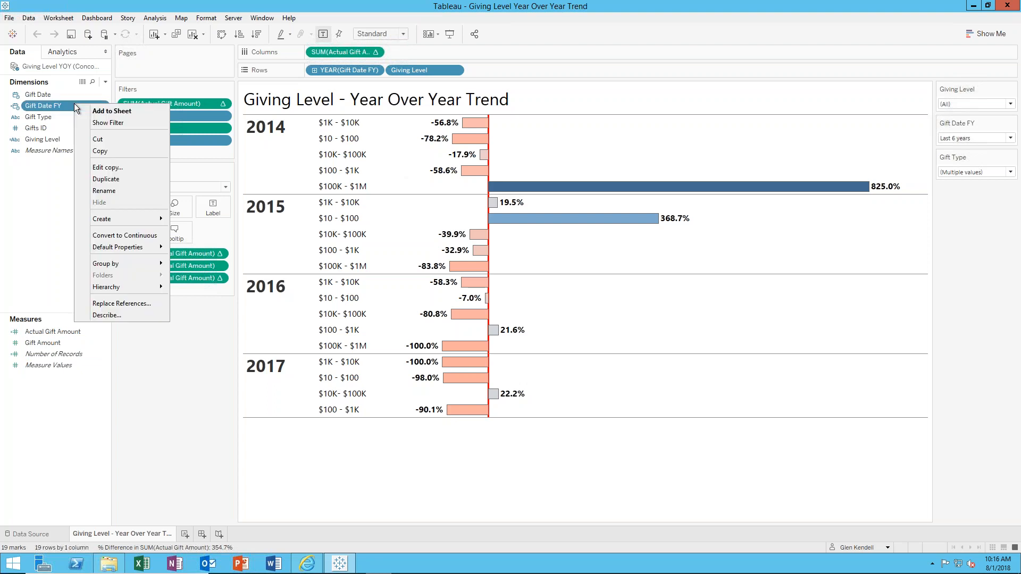
{"action": "left_click", "coordinate": [110, 168]}
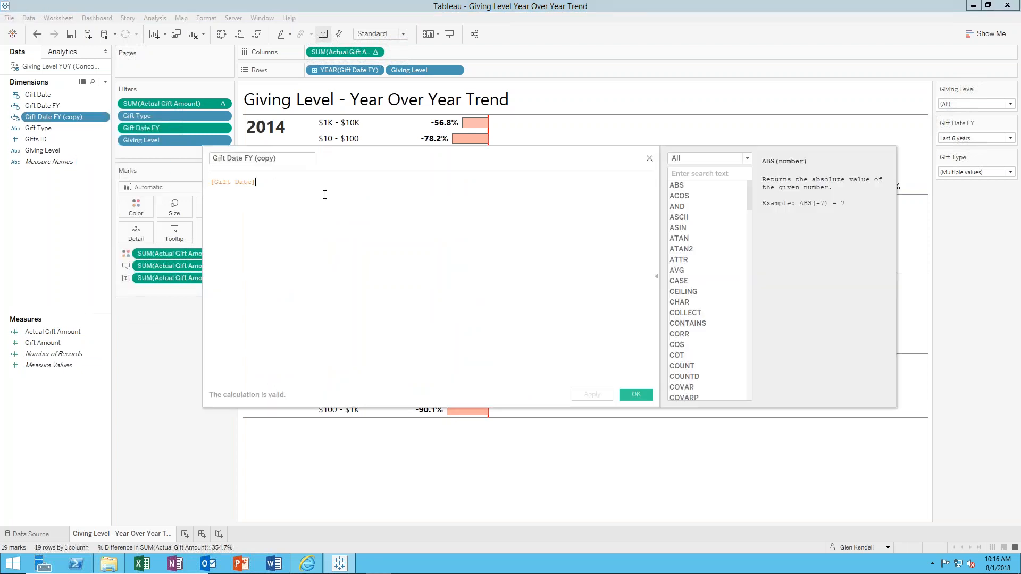
{"action": "left_click", "coordinate": [646, 395]}
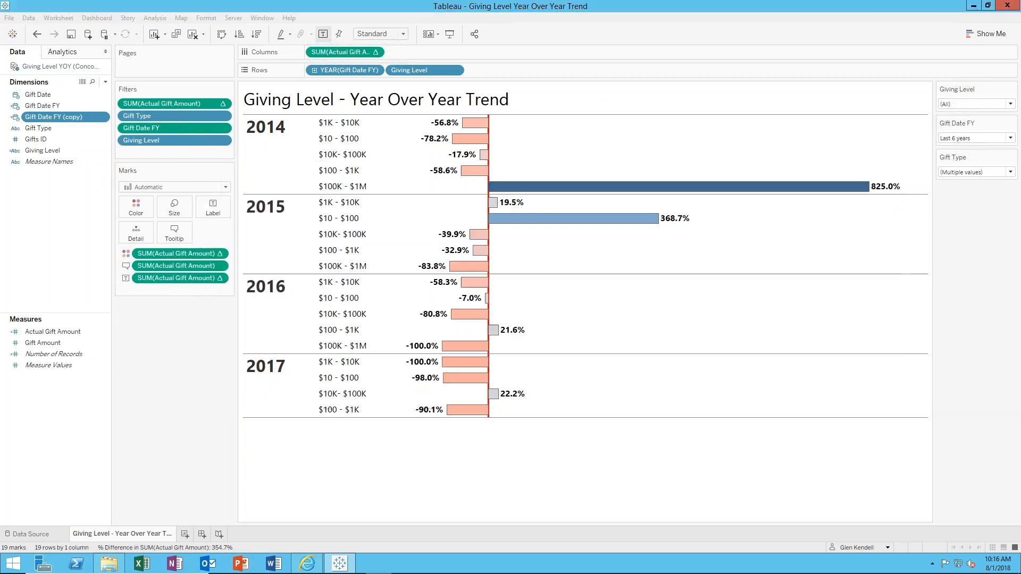
{"action": "left_click", "coordinate": [37, 34]}
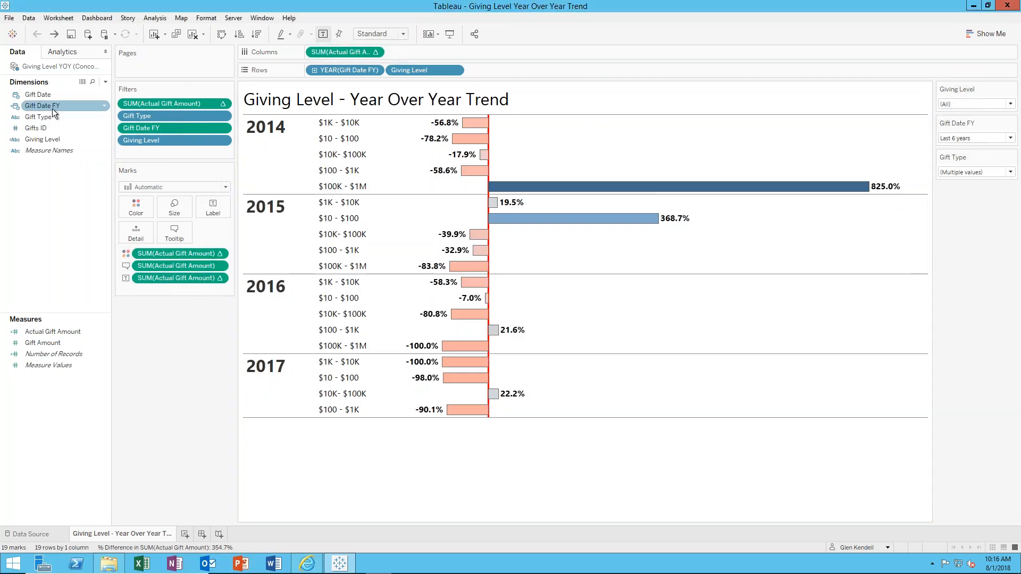
Step: Check the fiscal year start month options in the default properties of the Gift Date FY dimension
{"action": "left_click", "coordinate": [104, 110]}
{"action": "left_click", "coordinate": [105, 108]}
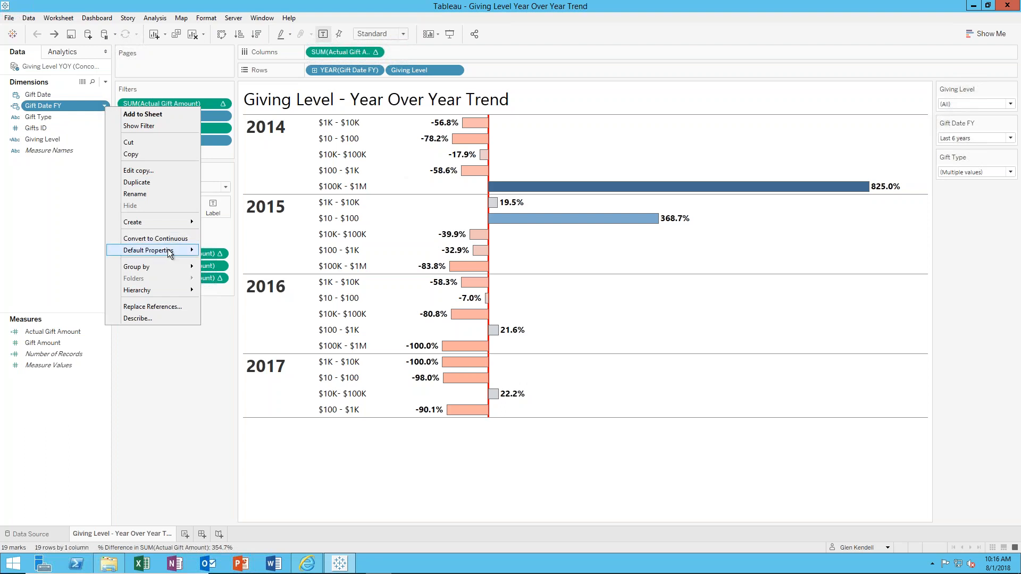
{"action": "mouse_move", "coordinate": [169, 252]}
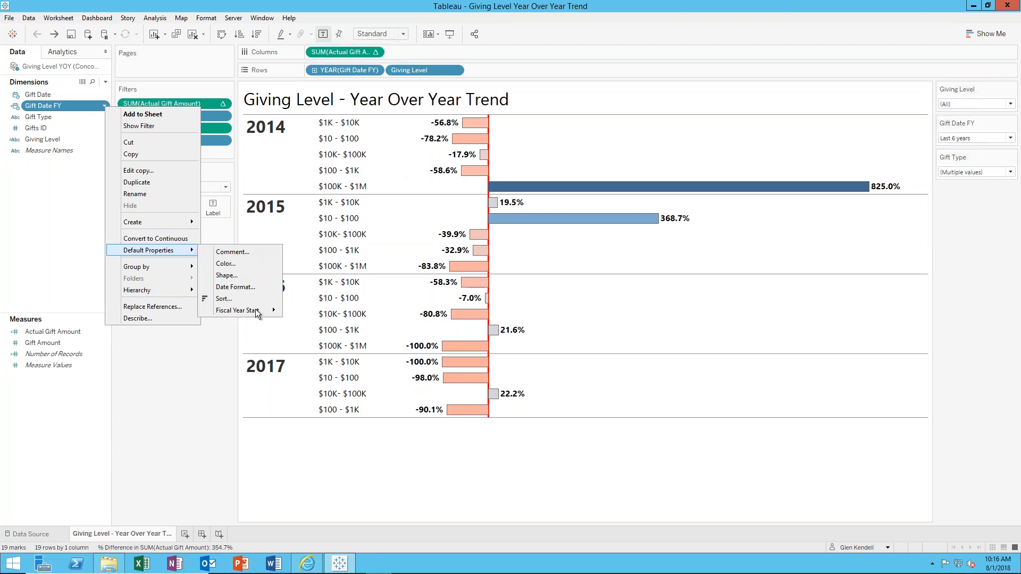
{"action": "mouse_move", "coordinate": [255, 310]}
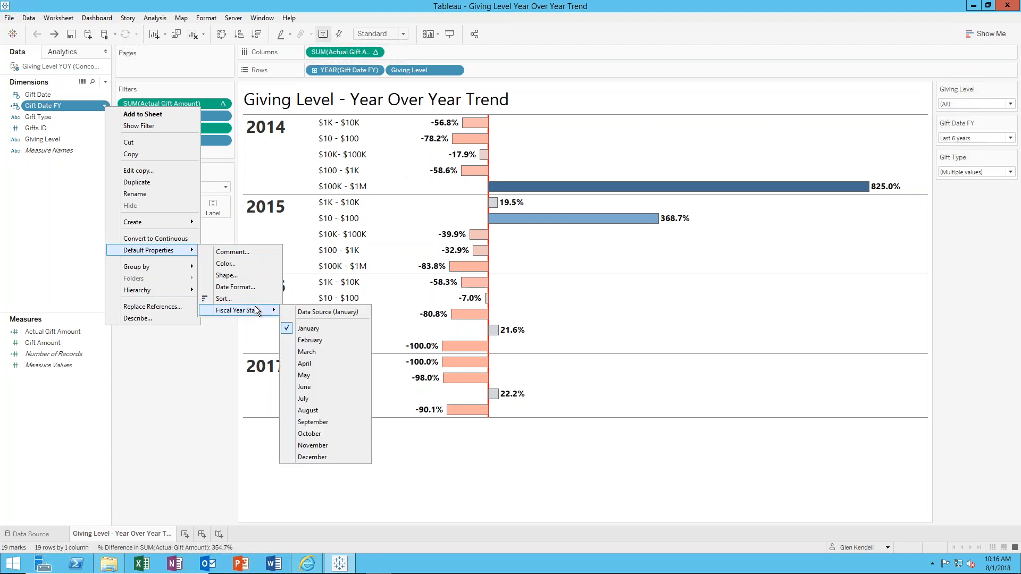
{"action": "left_click", "coordinate": [309, 397]}
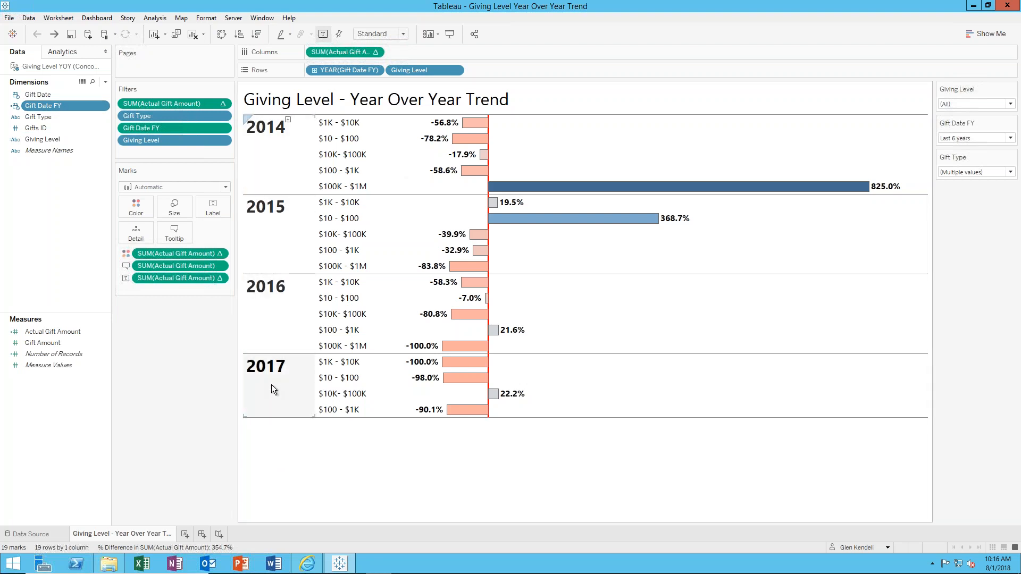
{"action": "left_click", "coordinate": [46, 95]}
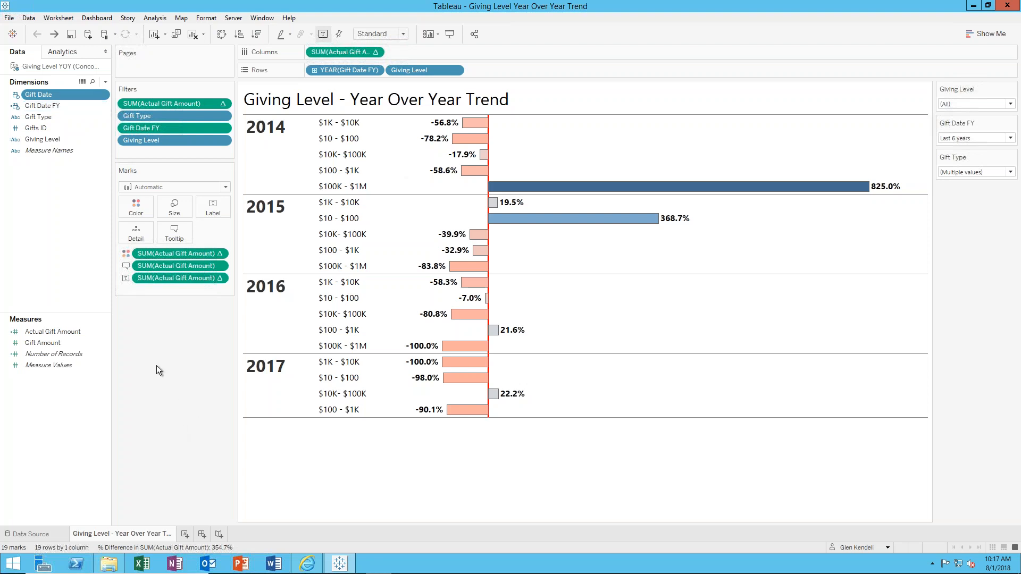
Step: Review the calculation formula behind the Actual Gift Amount measure and close its editor
{"action": "left_click", "coordinate": [63, 332]}
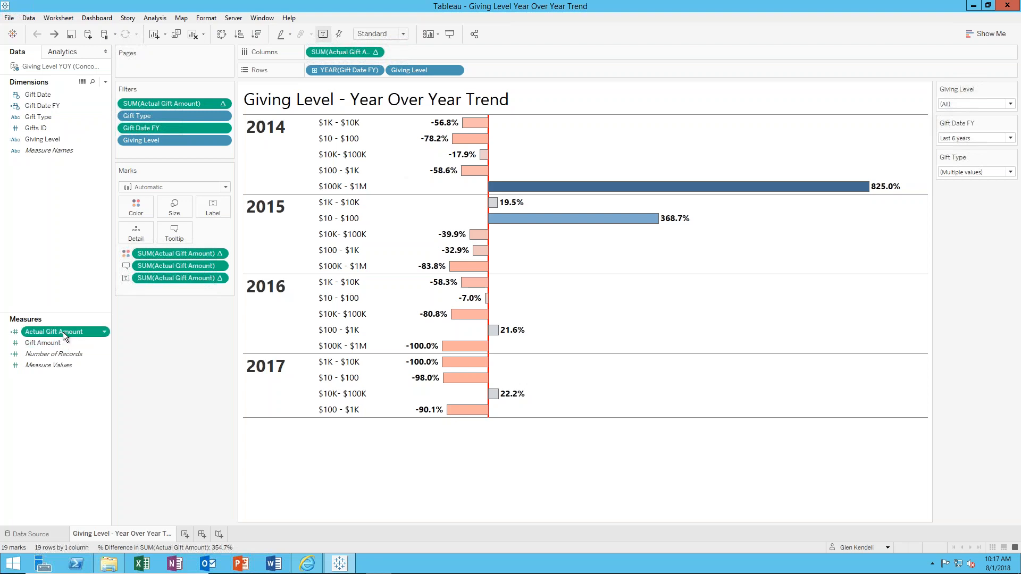
{"action": "right_click", "coordinate": [62, 331]}
{"action": "left_click", "coordinate": [97, 140]}
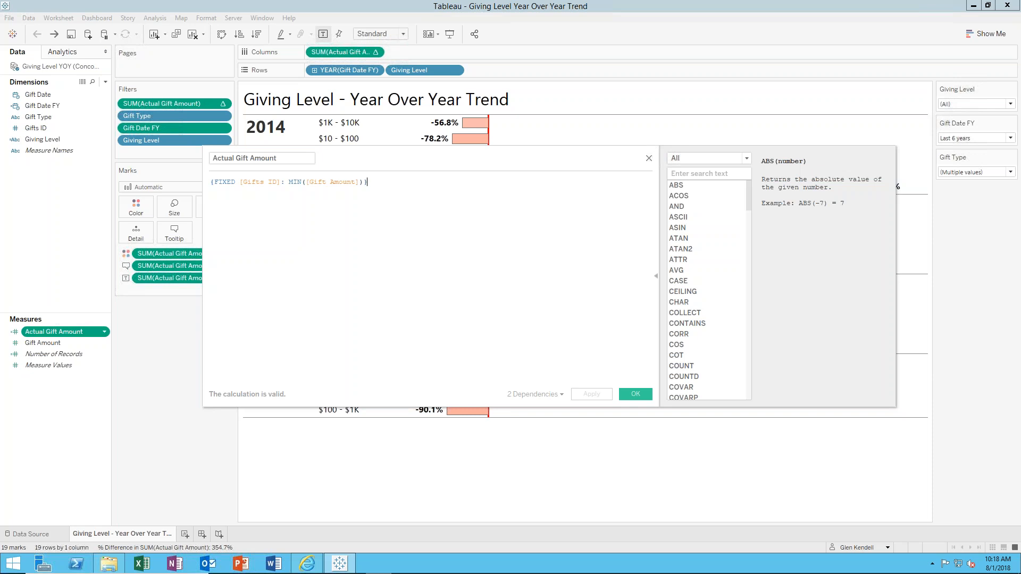
{"action": "left_click", "coordinate": [634, 394]}
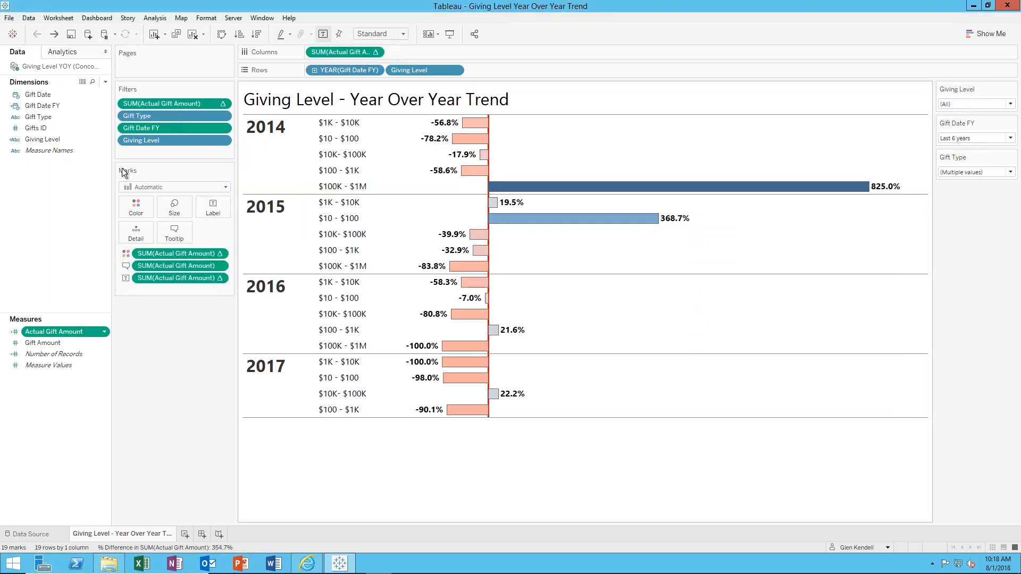
Step: Review the IF/ELSEIF formula that defines the Giving Level dimension's ranges and close its editor
{"action": "right_click", "coordinate": [47, 140]}
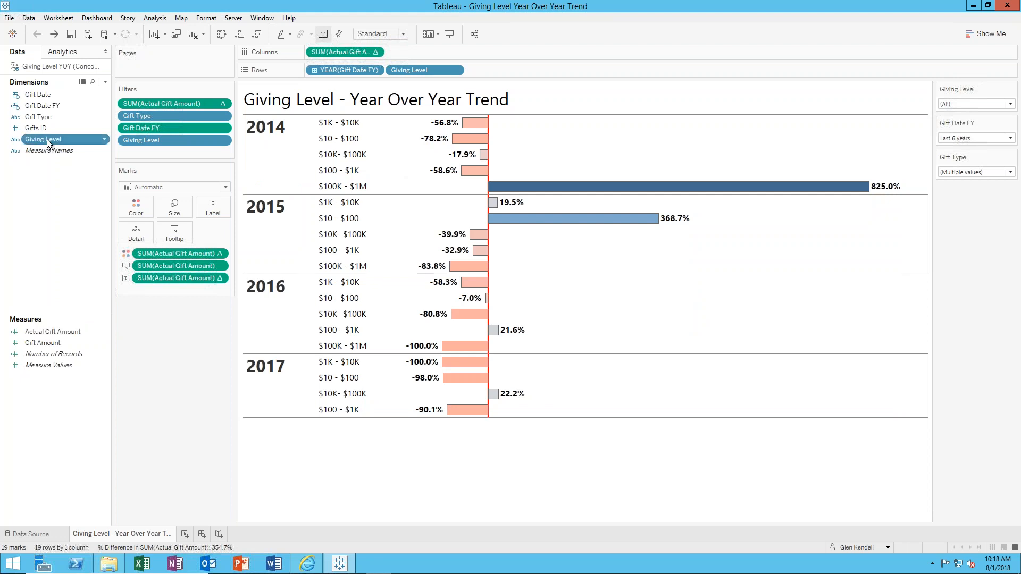
{"action": "left_click", "coordinate": [78, 203]}
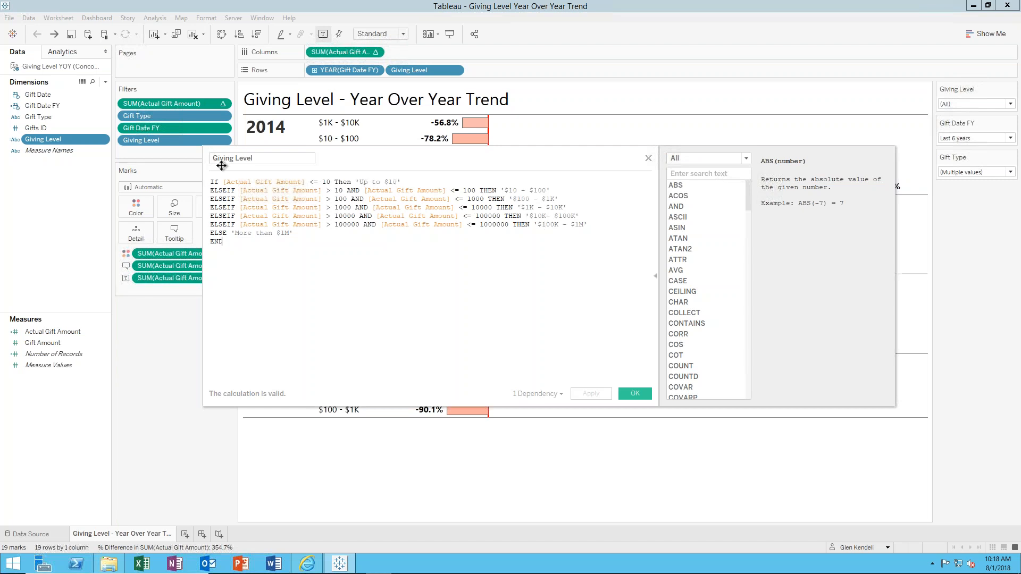
{"action": "left_click", "coordinate": [621, 394]}
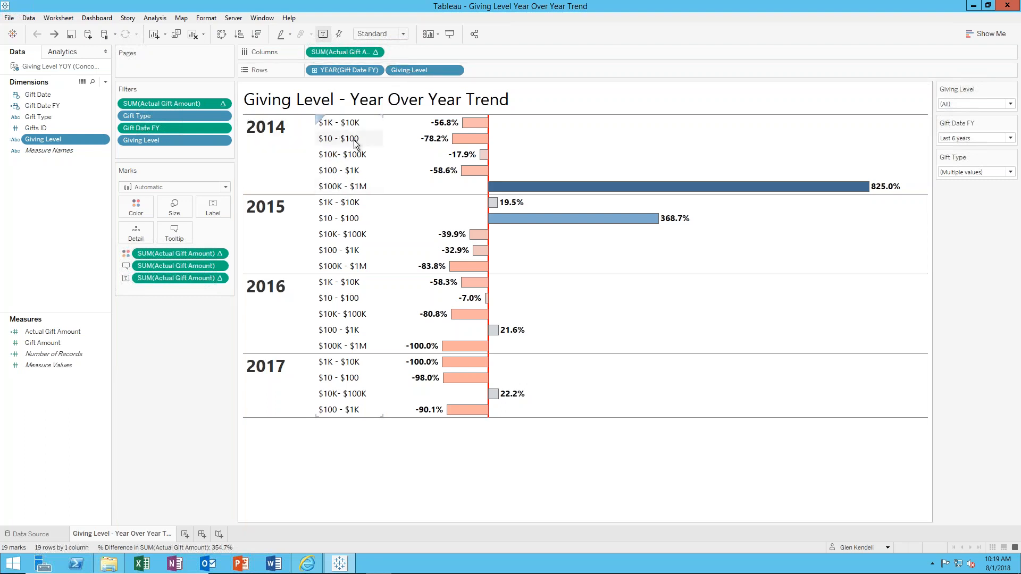
Step: Drill the year of Gift Date FY in the rows down to quarter and month, and undo both expansions
{"action": "left_click", "coordinate": [313, 72]}
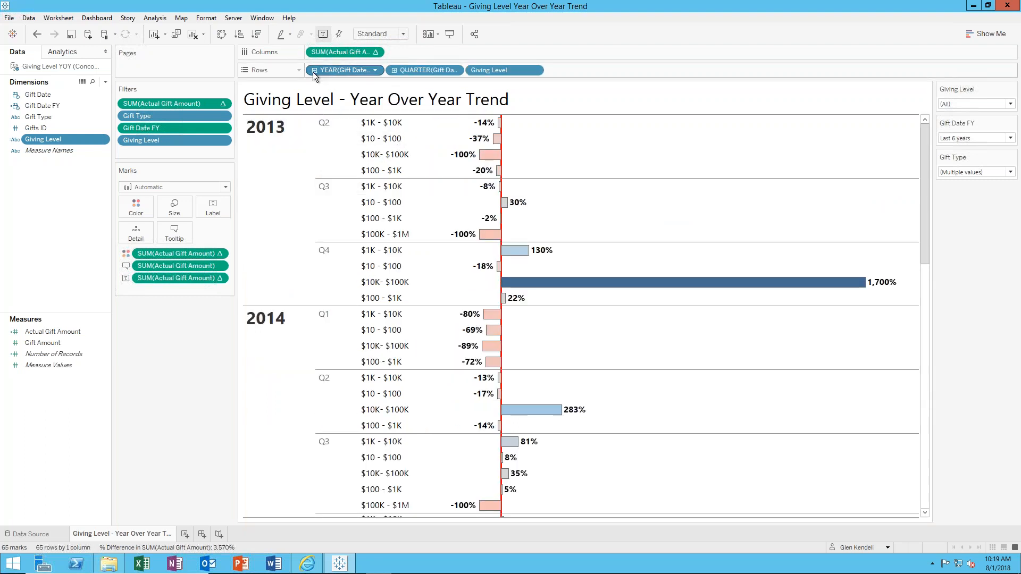
{"action": "left_click", "coordinate": [393, 70]}
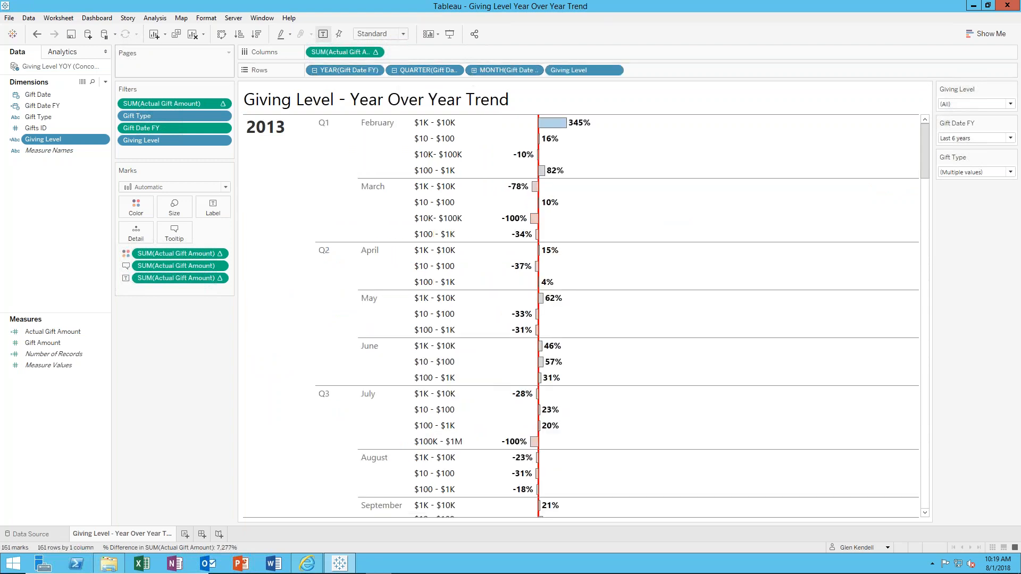
{"action": "left_click", "coordinate": [37, 35]}
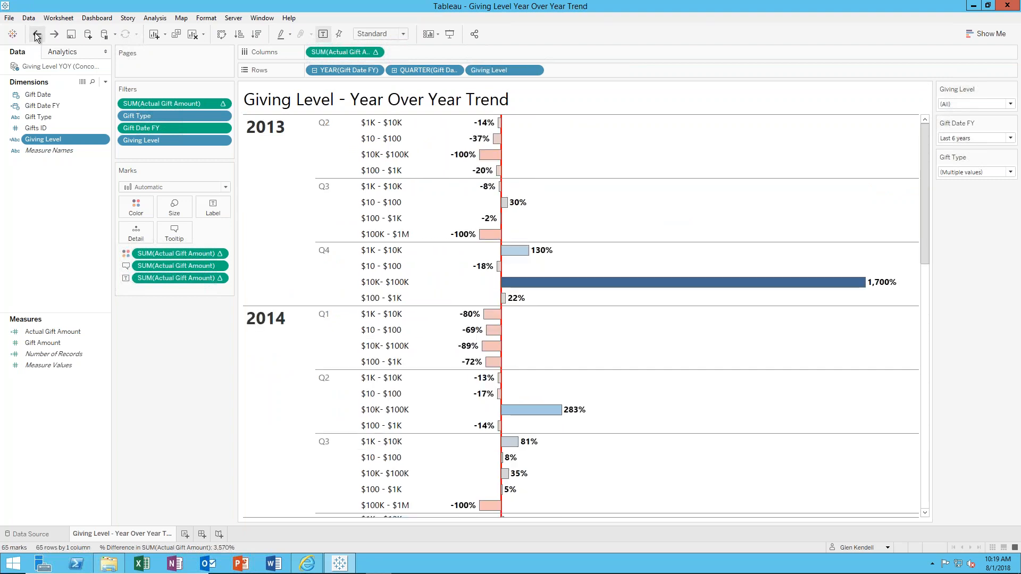
{"action": "left_click", "coordinate": [37, 34]}
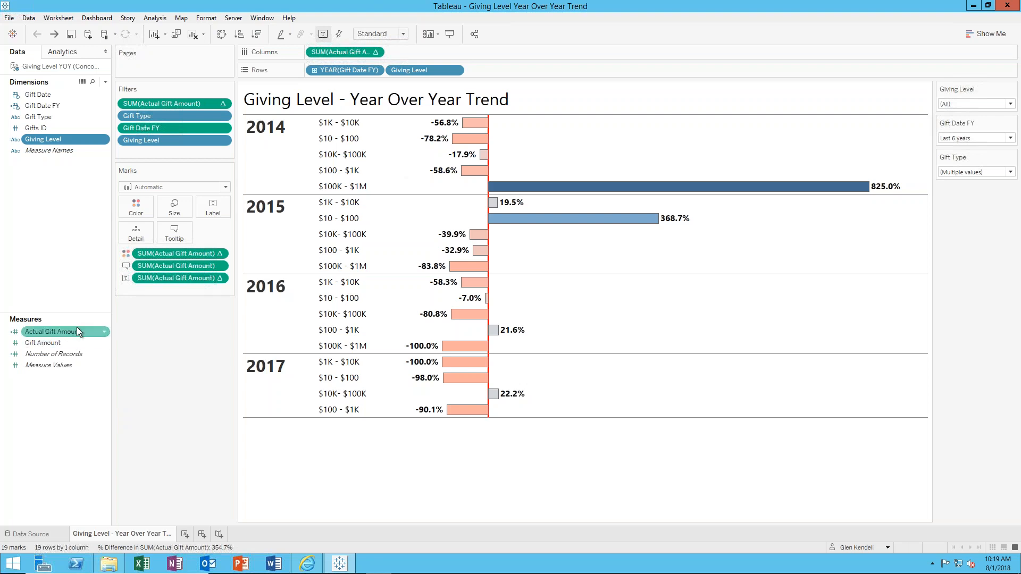
Step: Inspect the quick table calculation choices and the table calculation settings of the Actual Gift Amount field in the columns
{"action": "mouse_move", "coordinate": [348, 56]}
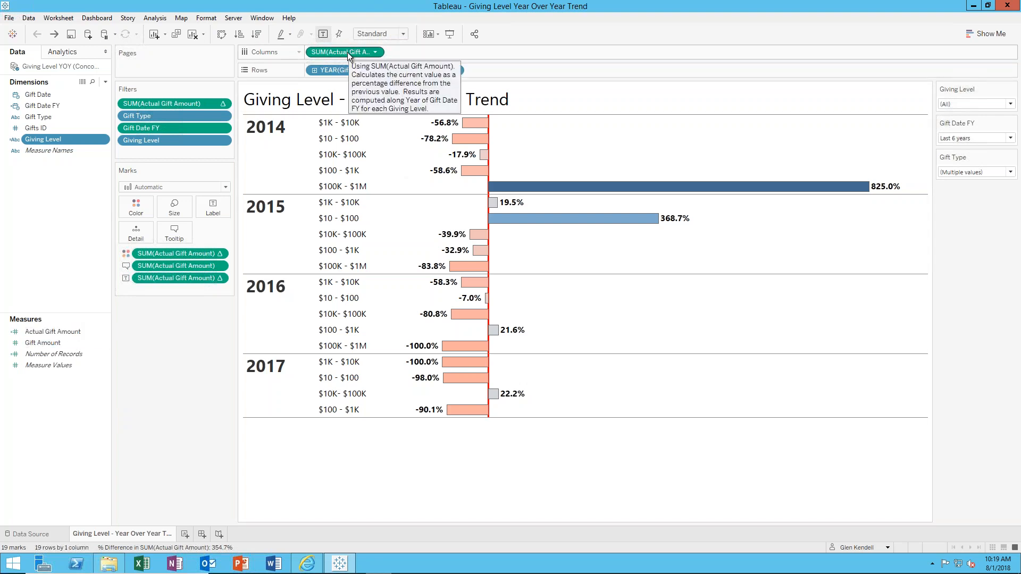
{"action": "left_click", "coordinate": [375, 52]}
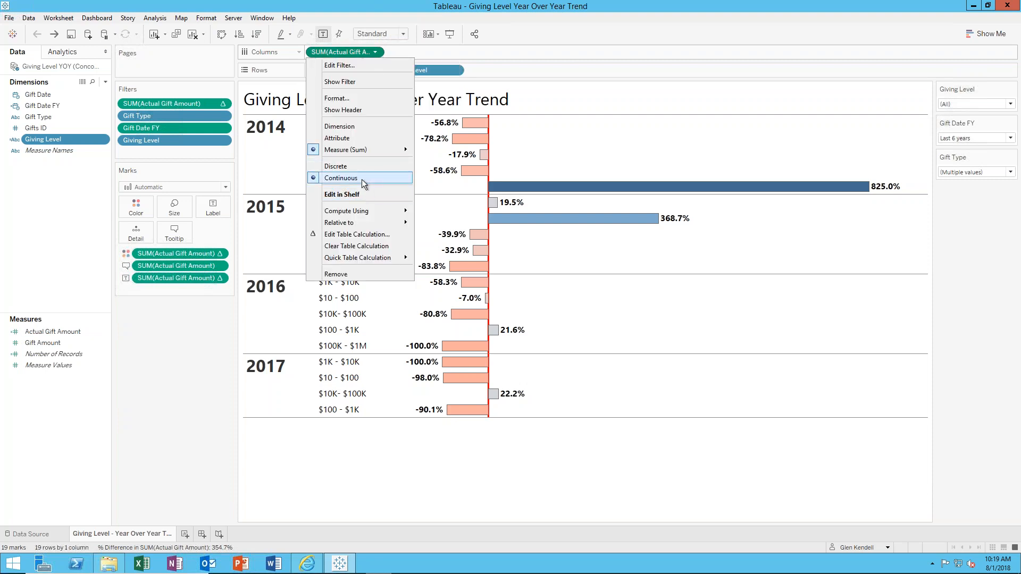
{"action": "mouse_move", "coordinate": [371, 260]}
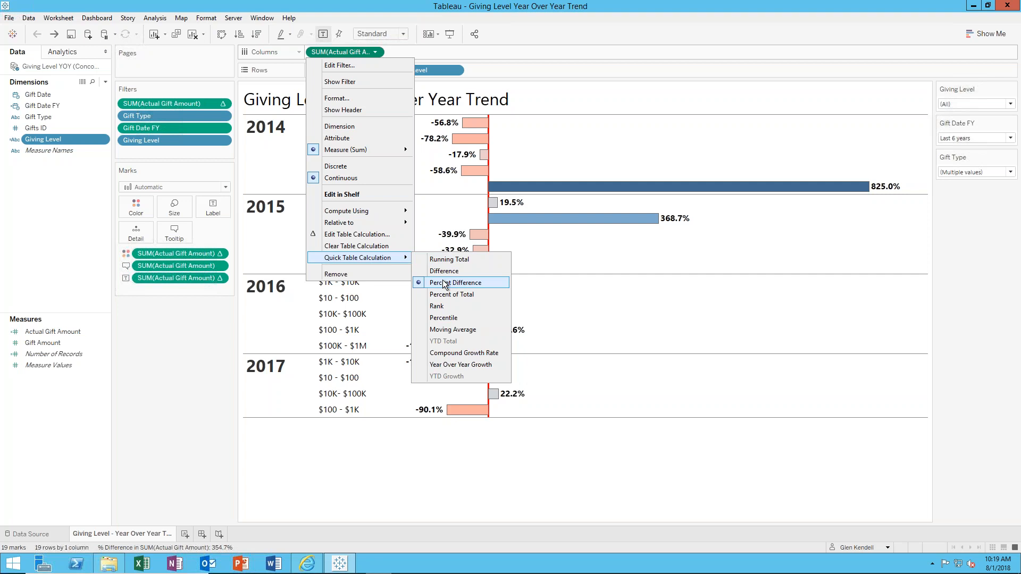
{"action": "left_click", "coordinate": [362, 234]}
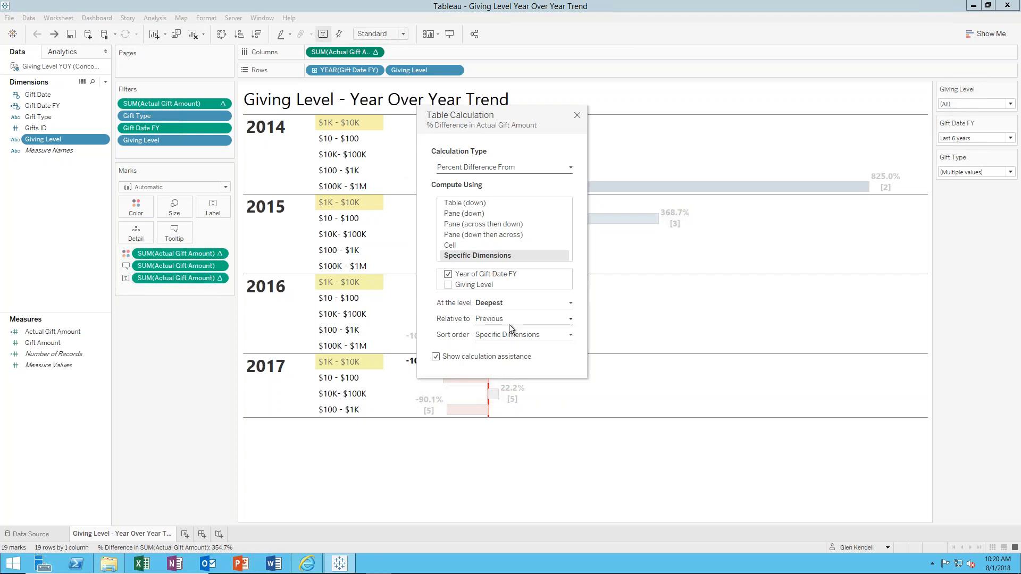
{"action": "left_click", "coordinate": [576, 116]}
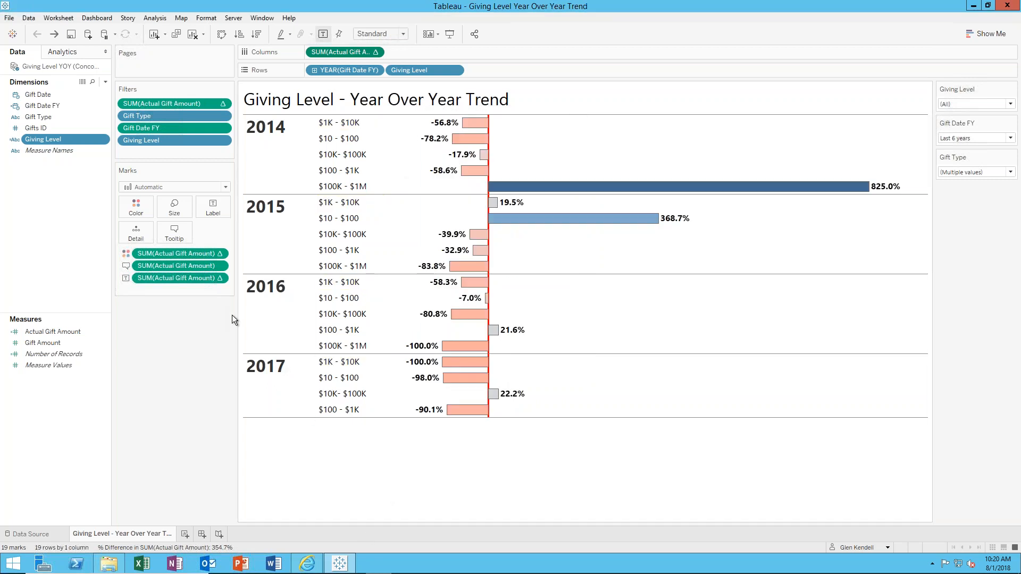
Step: Inspect the colour palette and centre settings for the Actual Gift Amount marks without changing them
{"action": "left_click", "coordinate": [223, 257]}
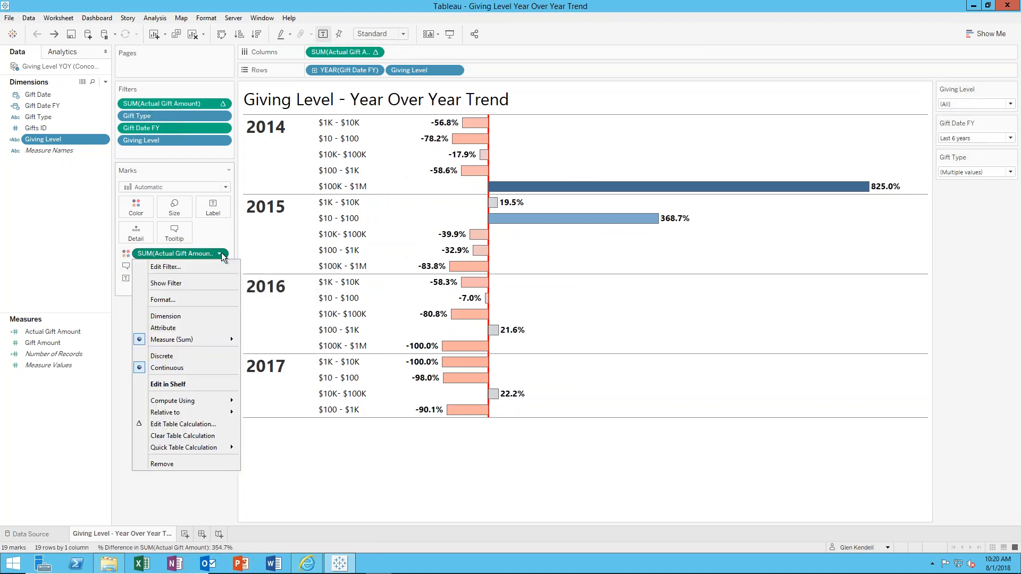
{"action": "left_click", "coordinate": [145, 205]}
{"action": "left_click", "coordinate": [168, 241]}
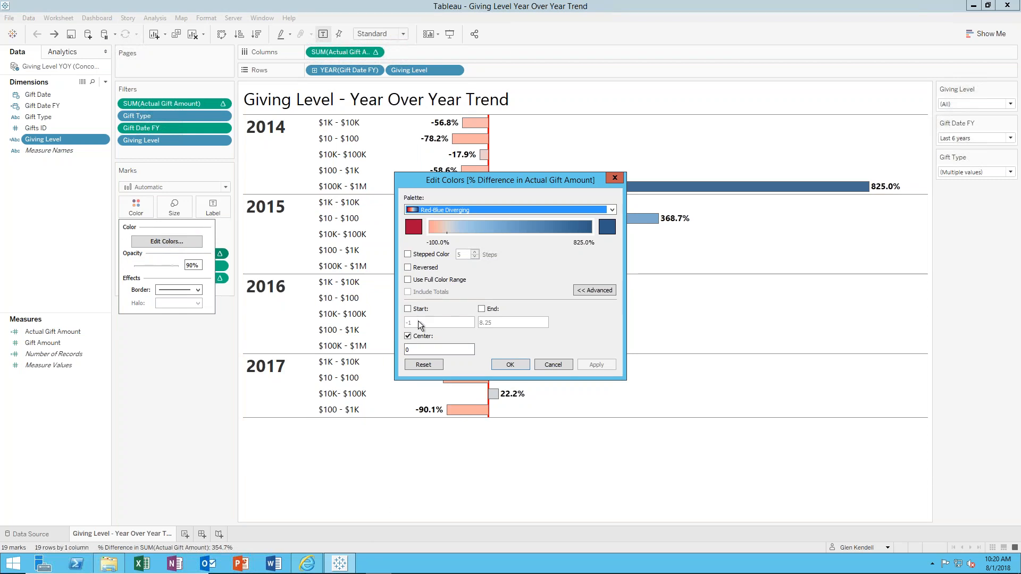
{"action": "left_click", "coordinate": [551, 365]}
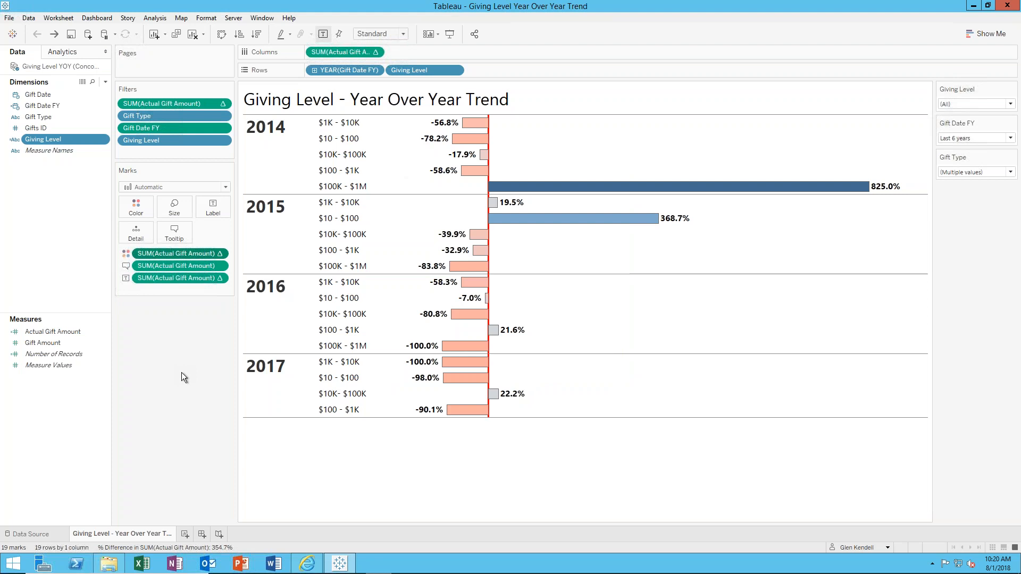
Step: Examine the available choices in the Giving Level, Gift Date FY and Gift Type filters
{"action": "mouse_move", "coordinate": [464, 183]}
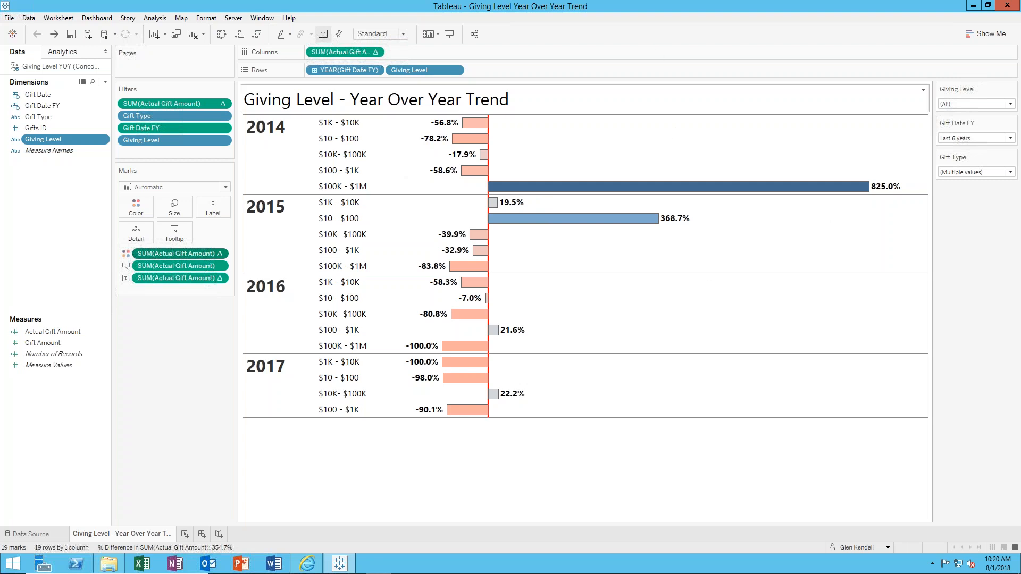
{"action": "left_click", "coordinate": [1011, 104]}
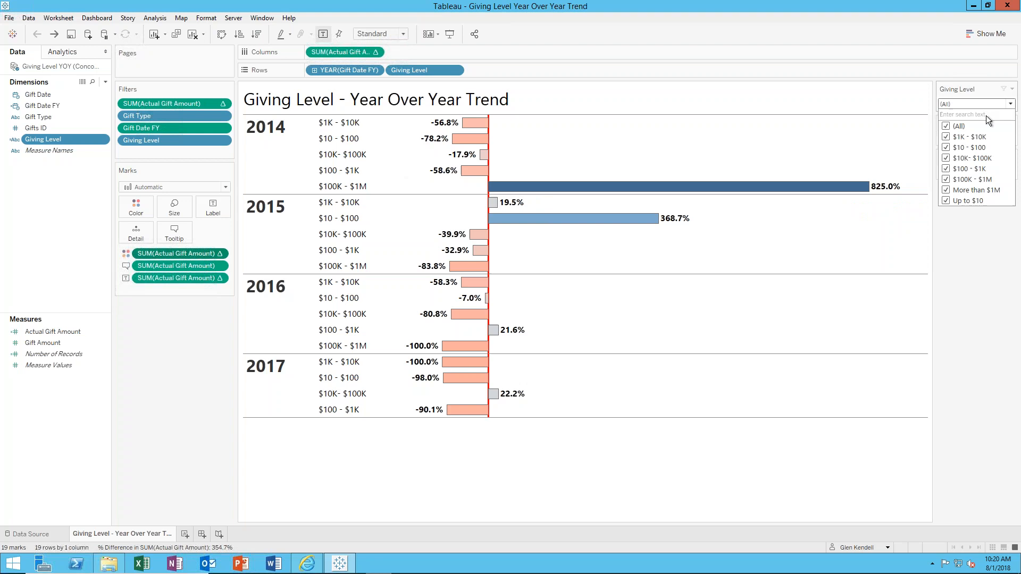
{"action": "left_click", "coordinate": [1010, 103]}
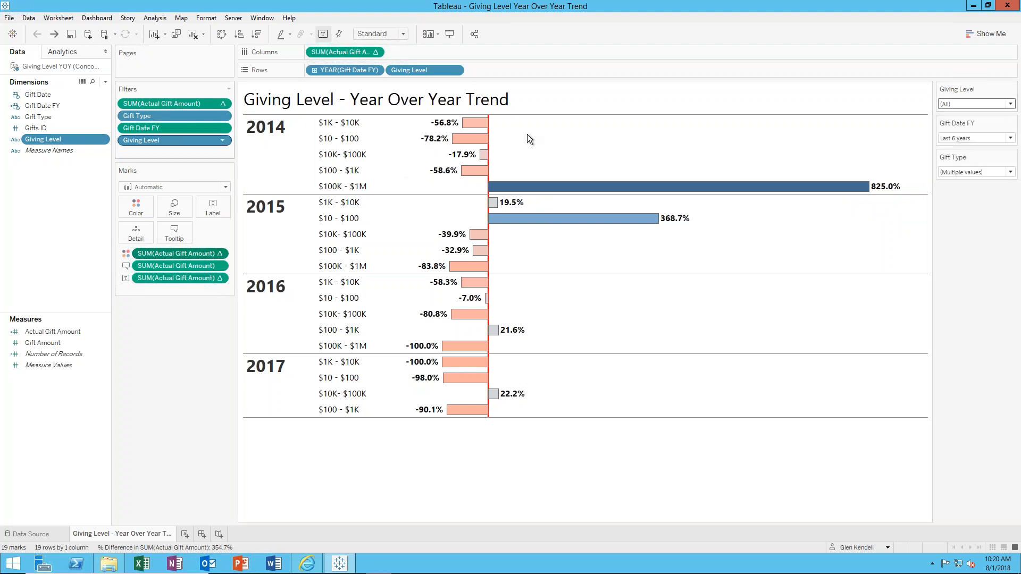
{"action": "left_click", "coordinate": [1011, 138]}
{"action": "left_click", "coordinate": [1011, 138]}
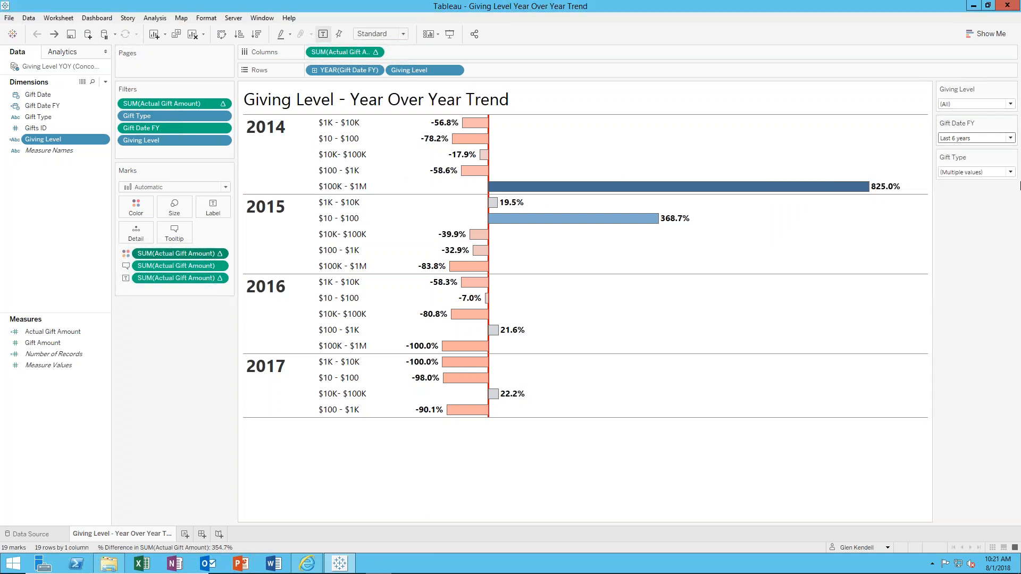
{"action": "left_click", "coordinate": [1010, 172]}
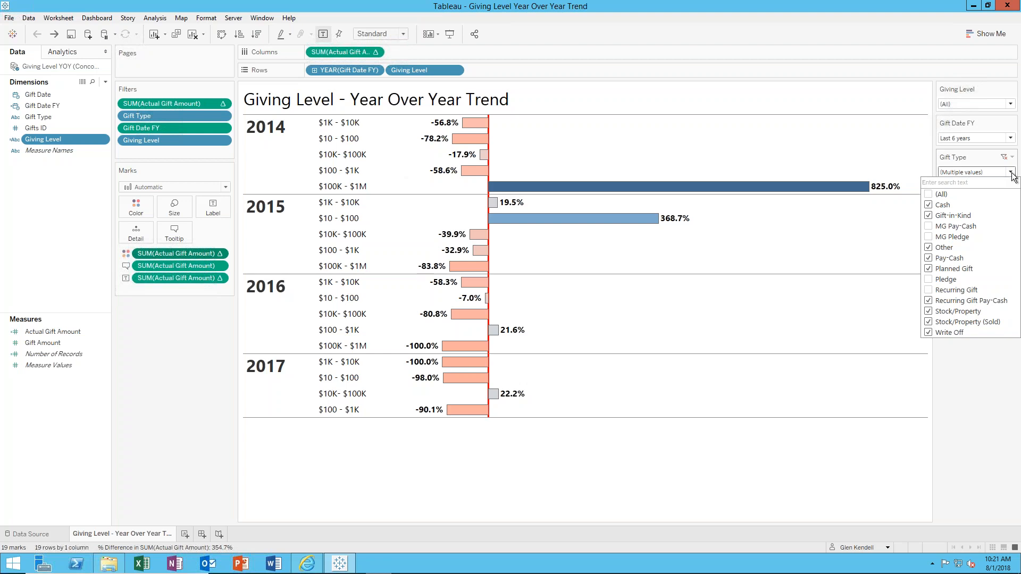
{"action": "left_click", "coordinate": [1010, 173]}
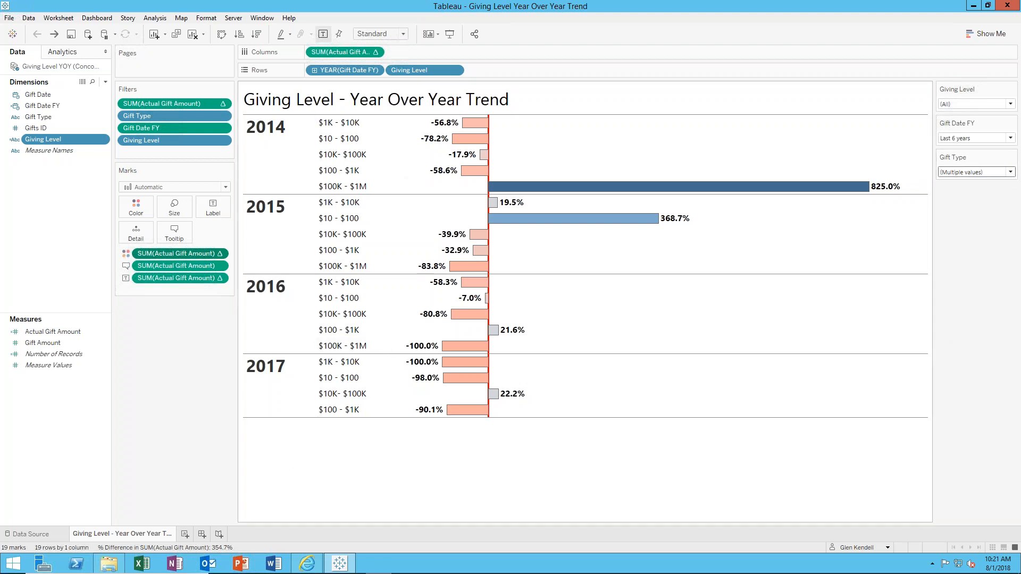
Step: Add a new blank worksheet and a new blank dashboard to the workbook
{"action": "left_click", "coordinate": [184, 534]}
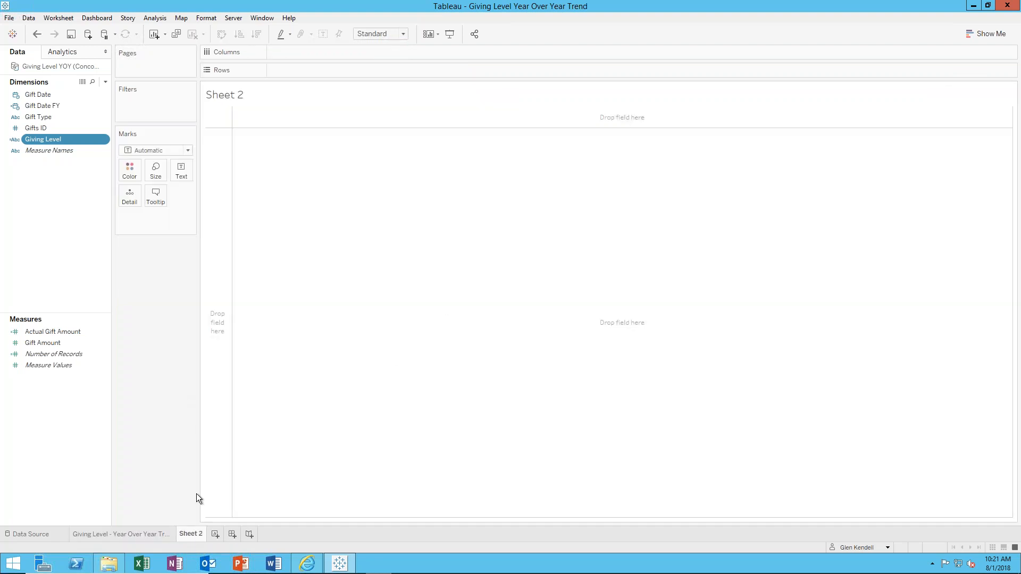
{"action": "left_click", "coordinate": [233, 534]}
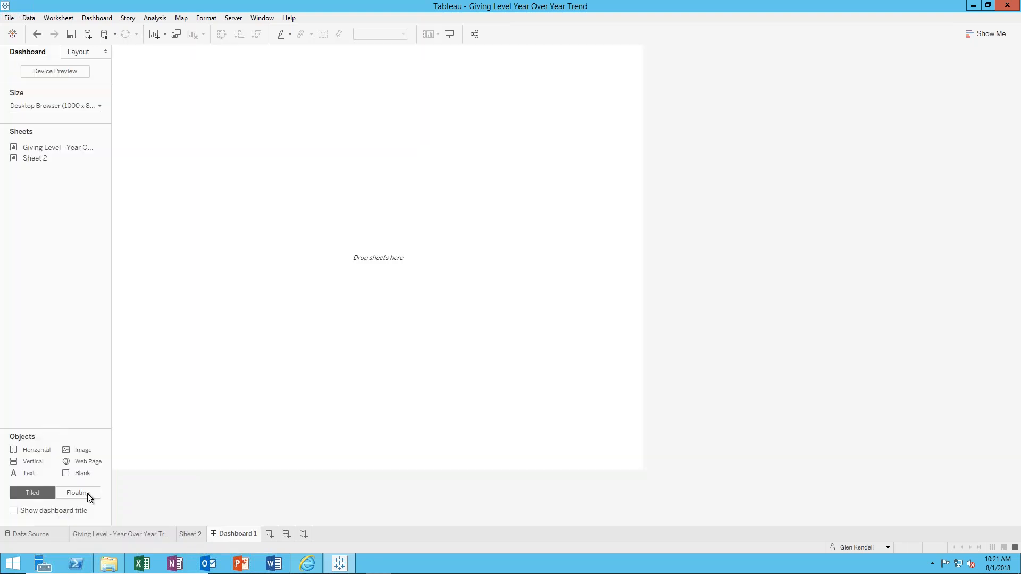
Step: Add a text object reading "Text Concourse to 345345" at font size 36 to the blank dashboard
{"action": "double_click", "coordinate": [24, 473]}
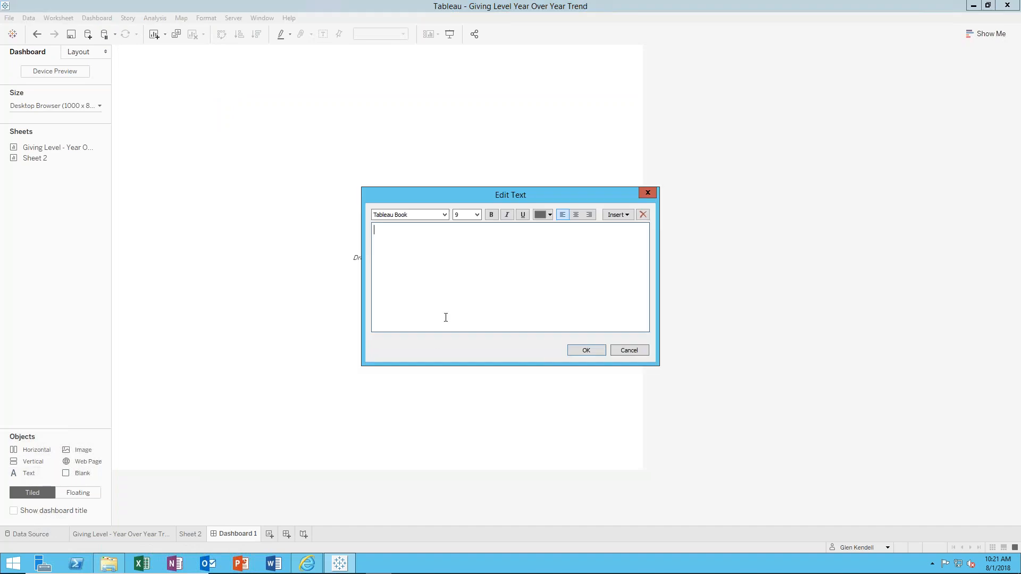
{"action": "type", "text": "TExt"}
{"action": "key", "text": "BackSpace"}
{"action": "key", "text": "BackSpace"}
{"action": "type", "text": "ext Concourse to 345345"}
{"action": "key", "text": "ctrl+a"}
{"action": "left_click", "coordinate": [478, 215]}
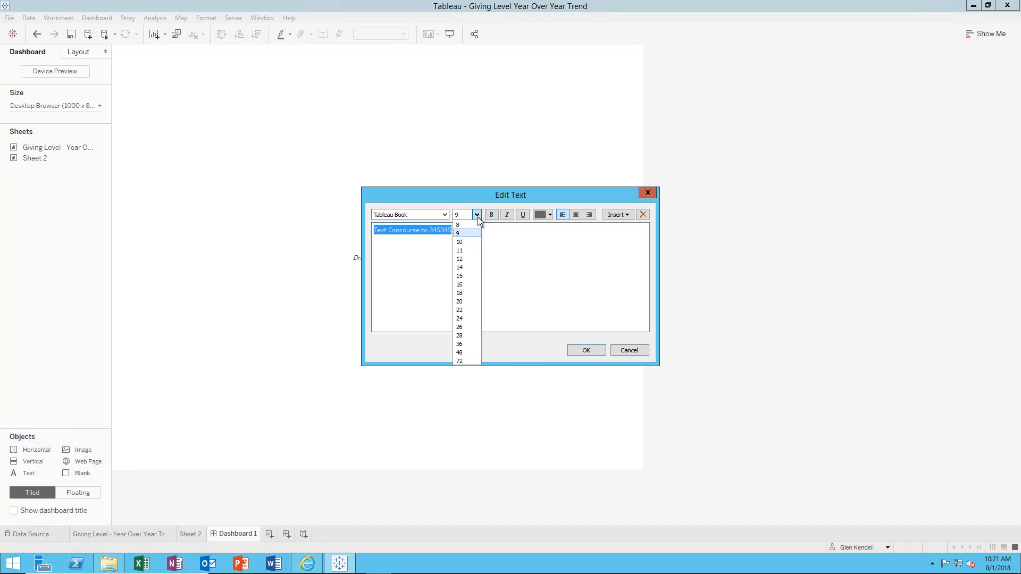
{"action": "left_click", "coordinate": [465, 344]}
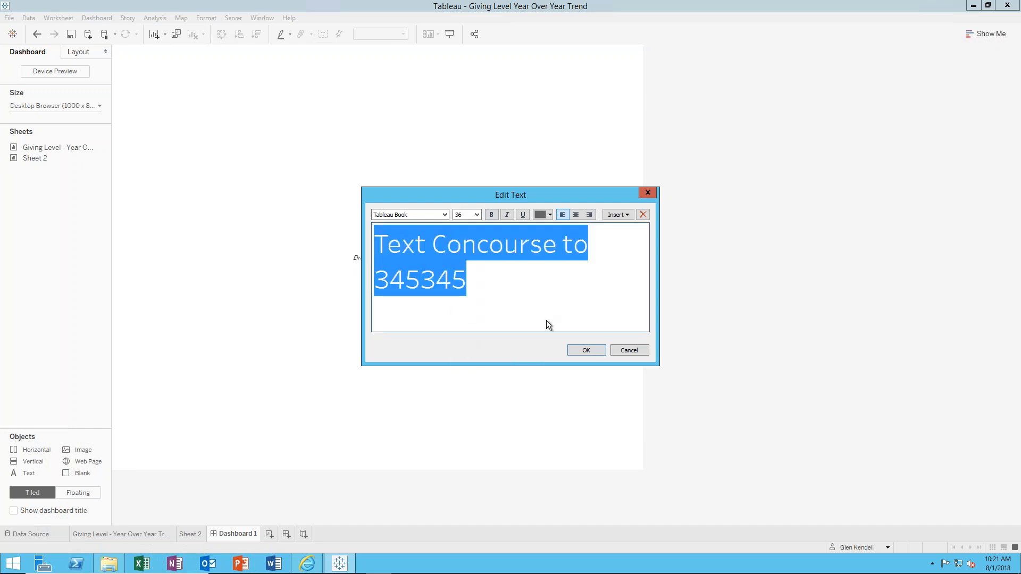
{"action": "left_click", "coordinate": [593, 352]}
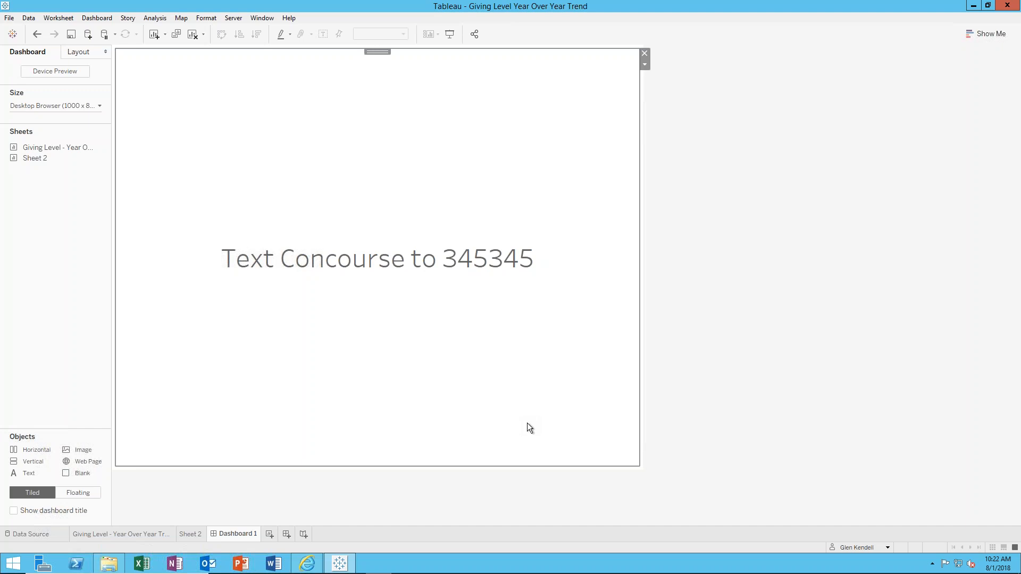
Step: Place Sheet 2 on the dashboard beside the text object
{"action": "left_click_drag", "start_coordinate": [31, 159], "coordinate": [168, 207]}
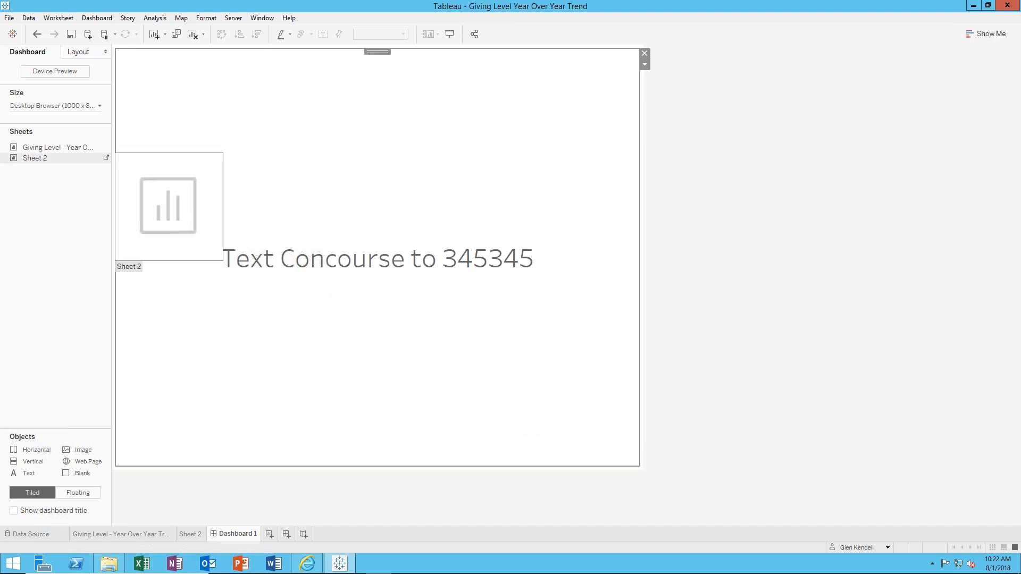